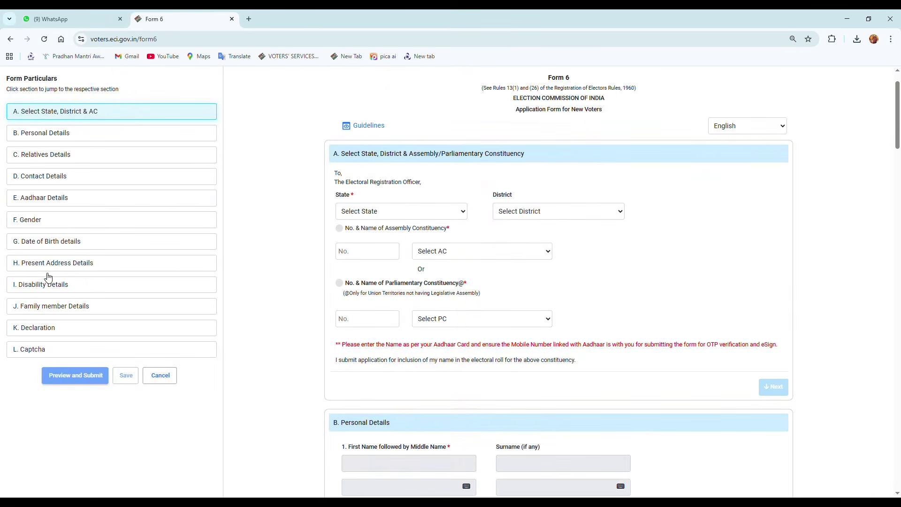
Step: Choose West Bengal, NADIA district and constituency 87 Ranaghat Uttar Paschim in section A
left_click(387, 218)
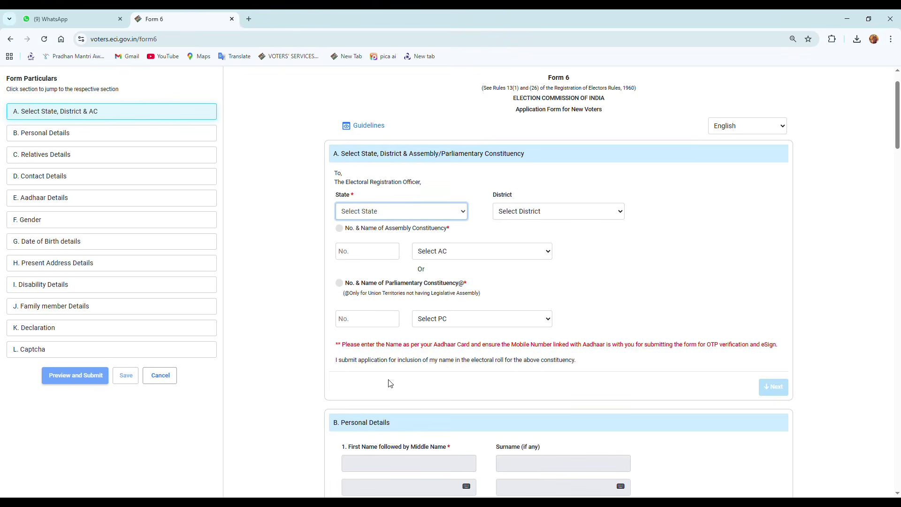
key("w")
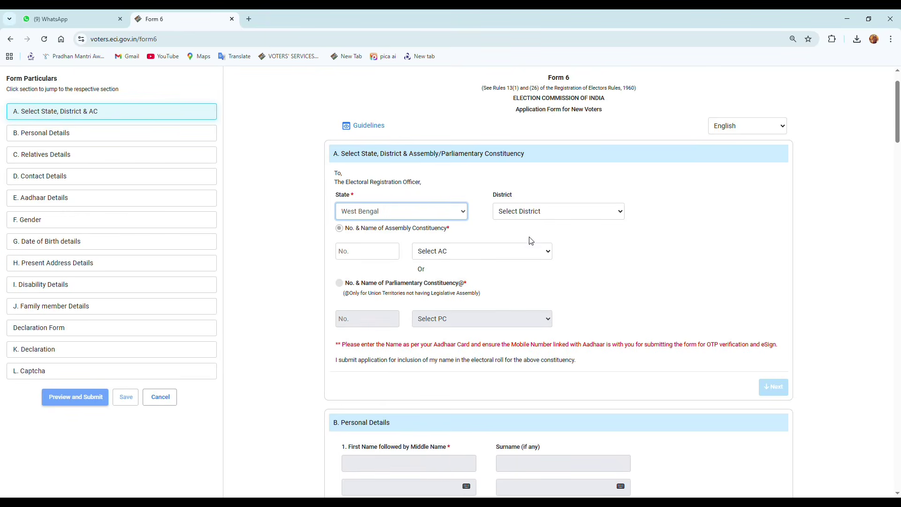
left_click(548, 214)
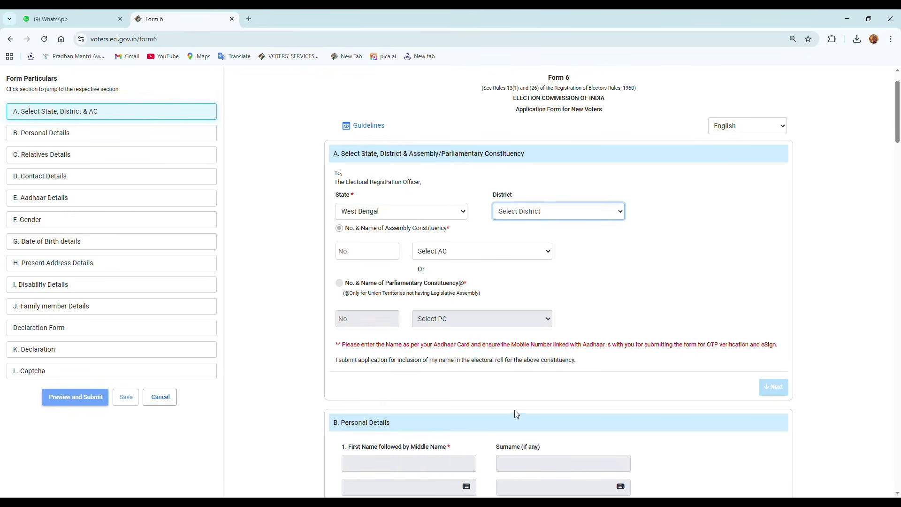
key("n")
left_click(447, 254)
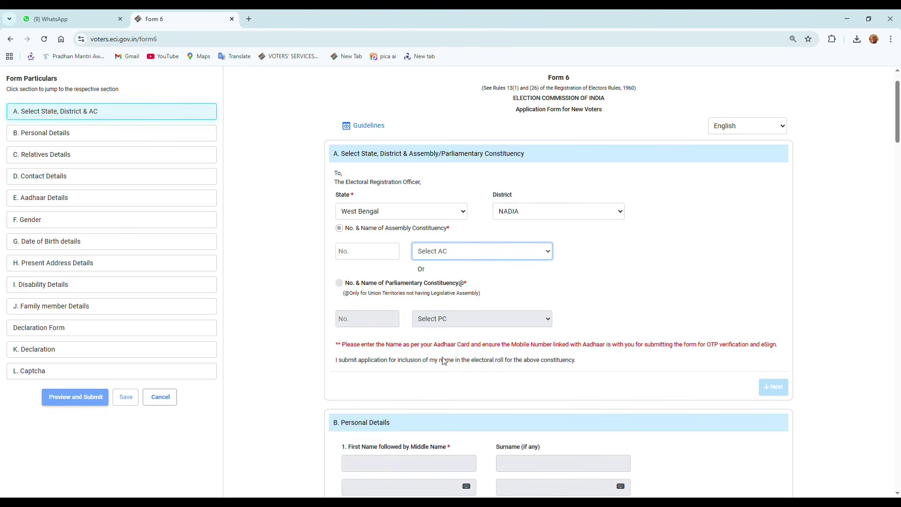
key("r")
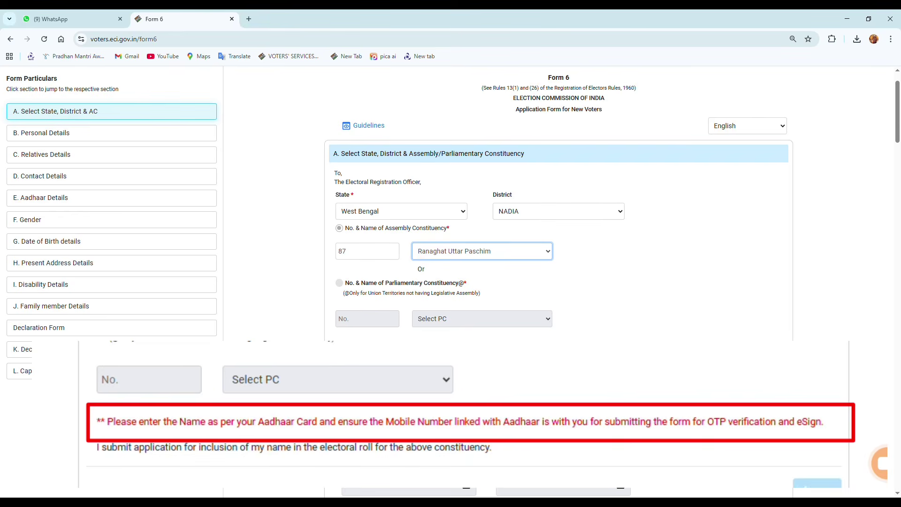
Step: Enter the applicant's first name in English and pick its Bengali spelling
left_click(774, 388)
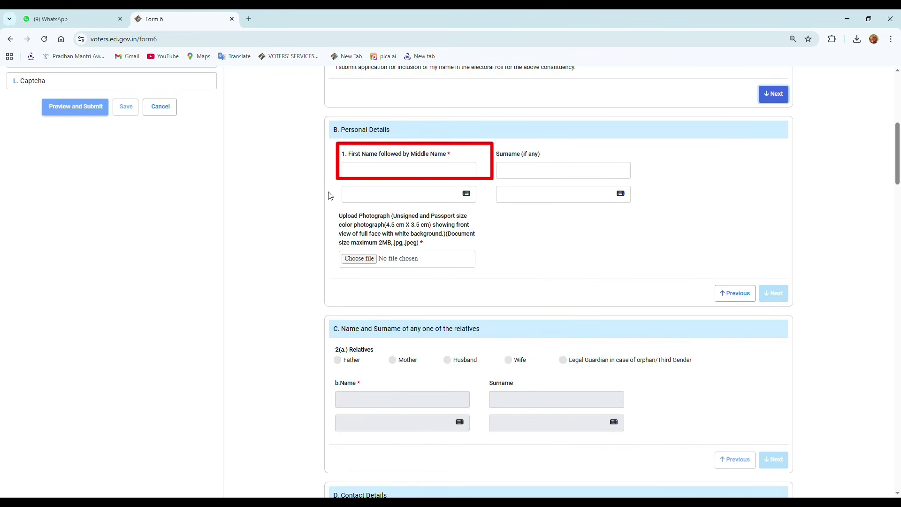
left_click(381, 173)
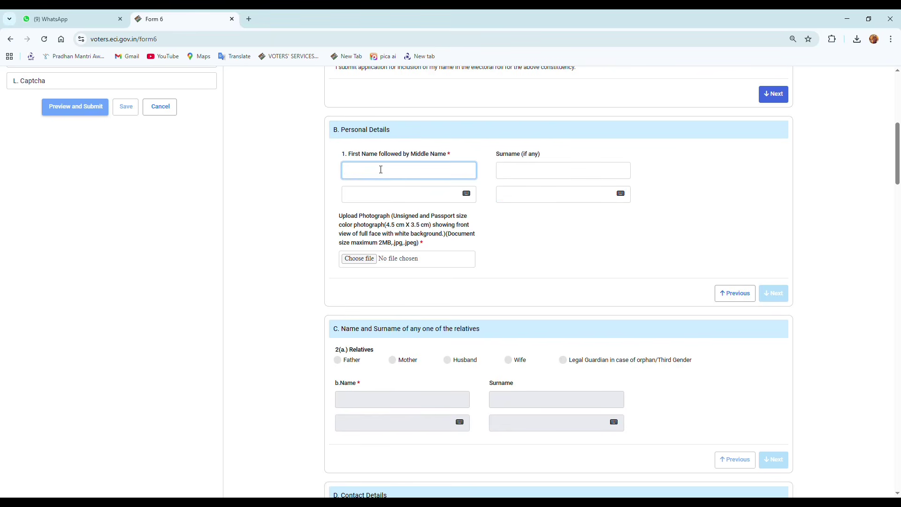
type("RASMANI")
key("Tab")
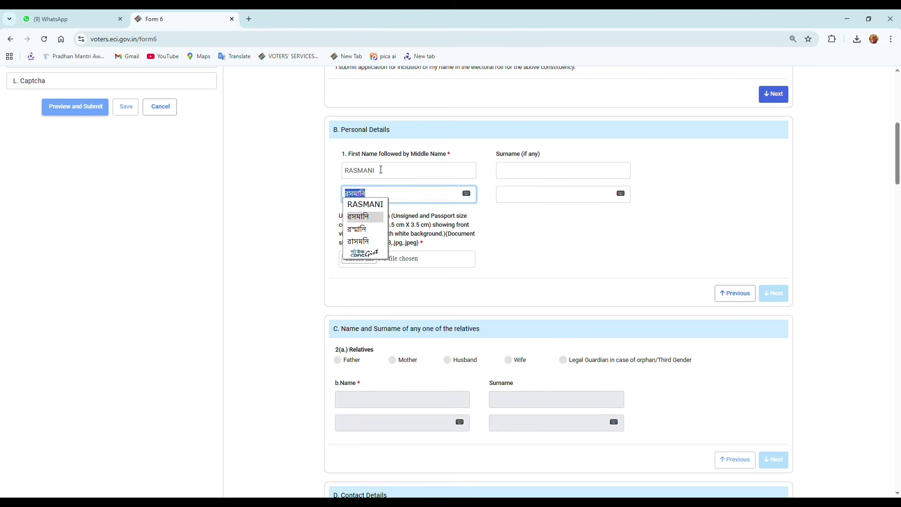
left_click(360, 243)
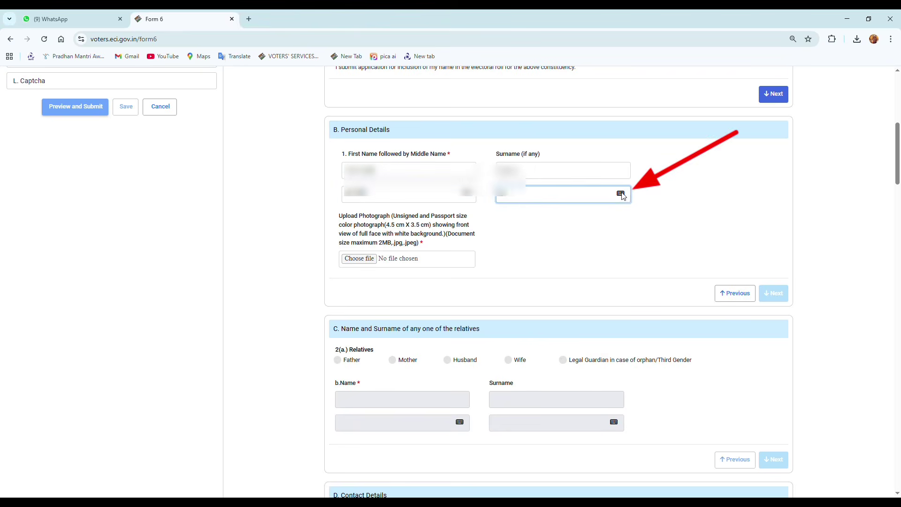
left_click(621, 194)
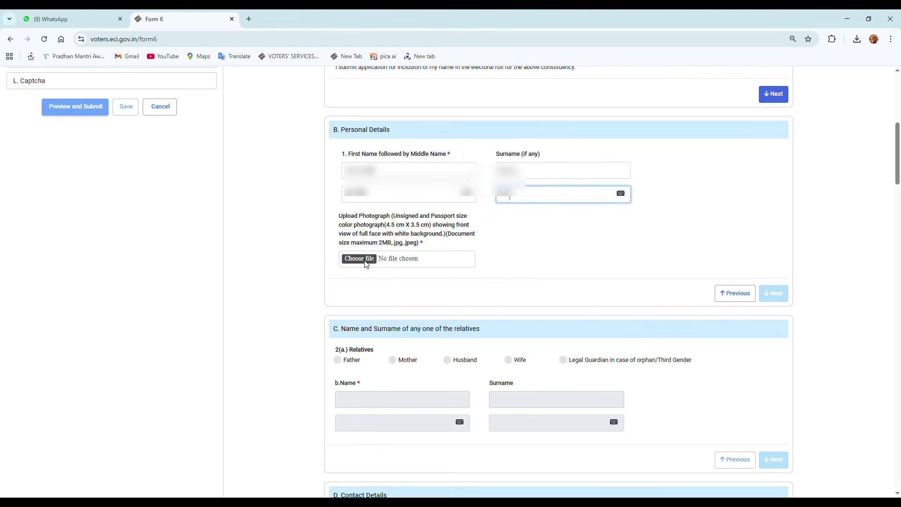
Step: Upload the cropped passport photo PHOTO.jpg and accept the successful face detection
left_click(366, 263)
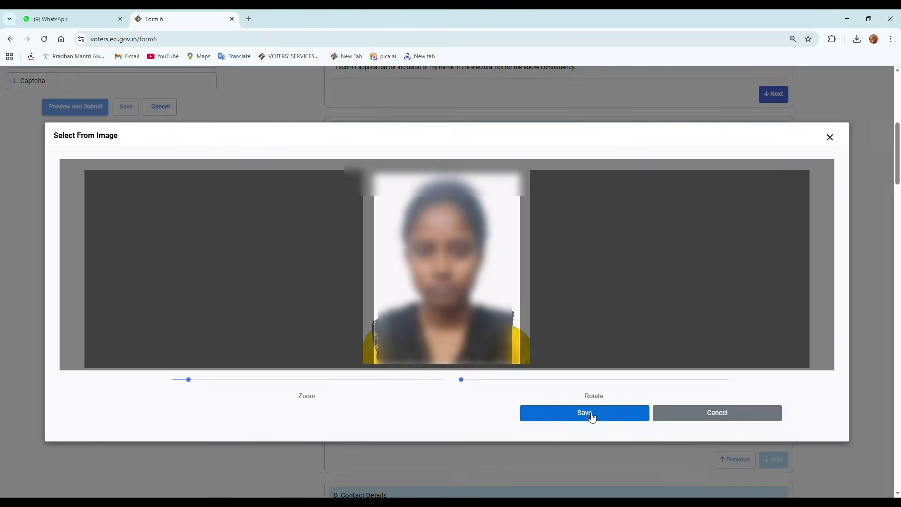
left_click(587, 413)
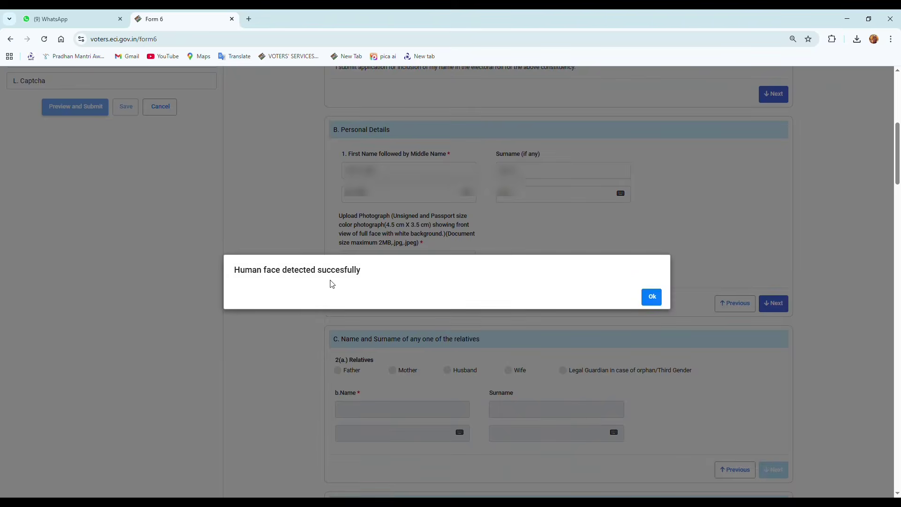
left_click(650, 296)
left_click(777, 303)
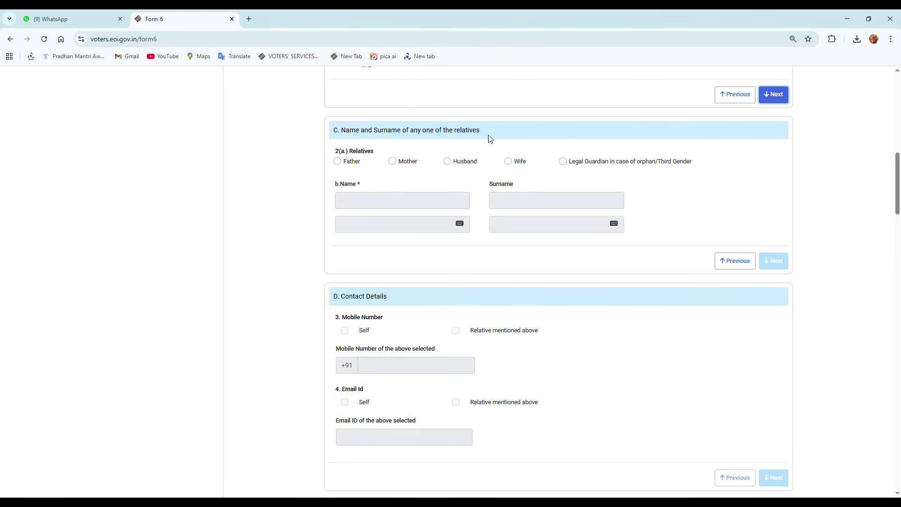
Step: Mark the relative as Father and enter the father's name
left_click(339, 162)
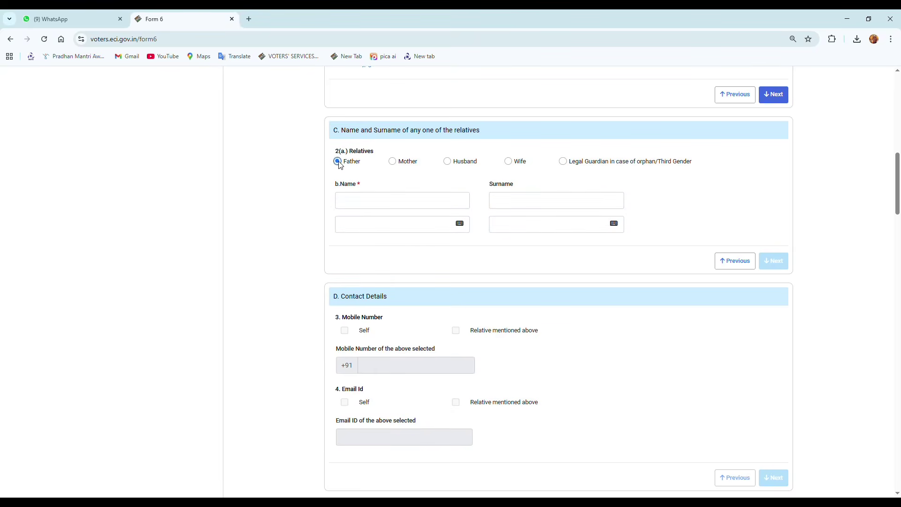
left_click(369, 204)
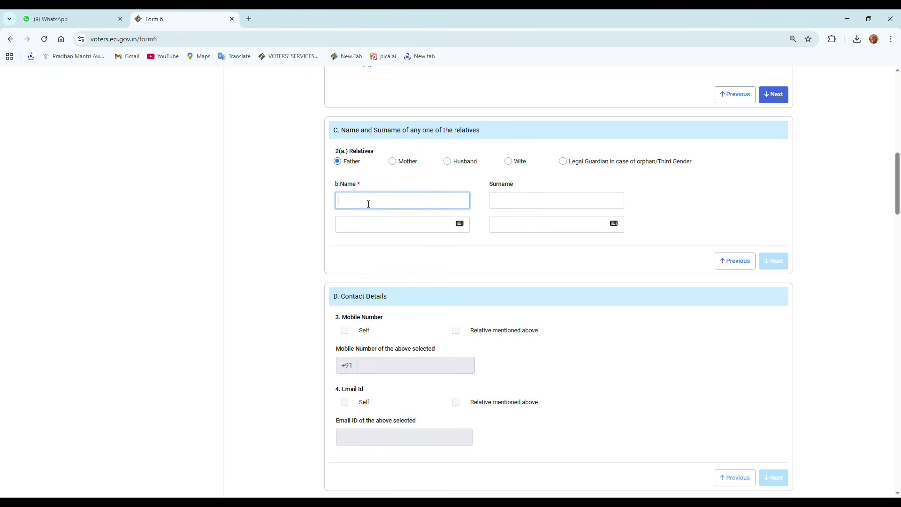
type("PO")
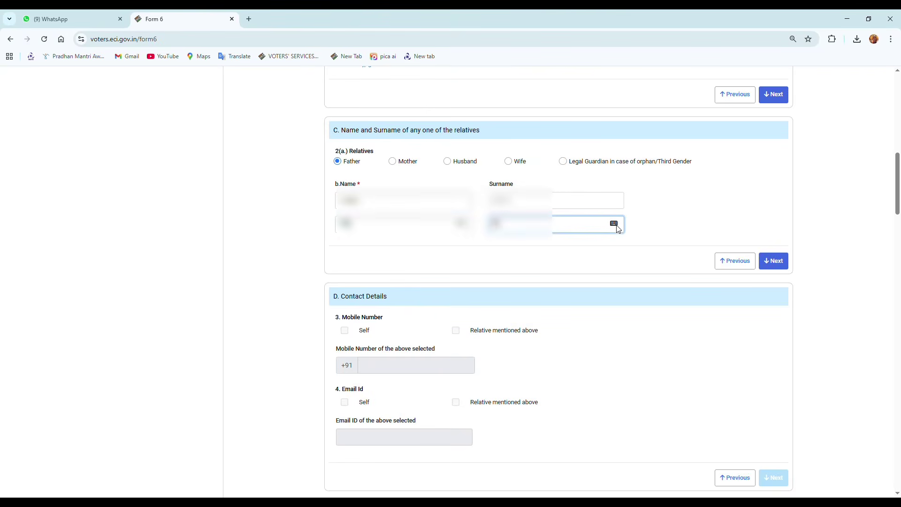
left_click(614, 224)
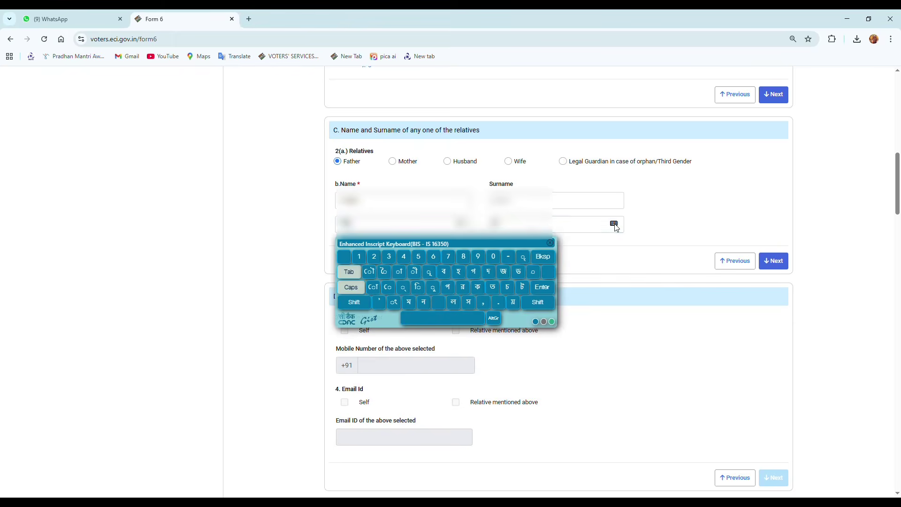
left_click(554, 244)
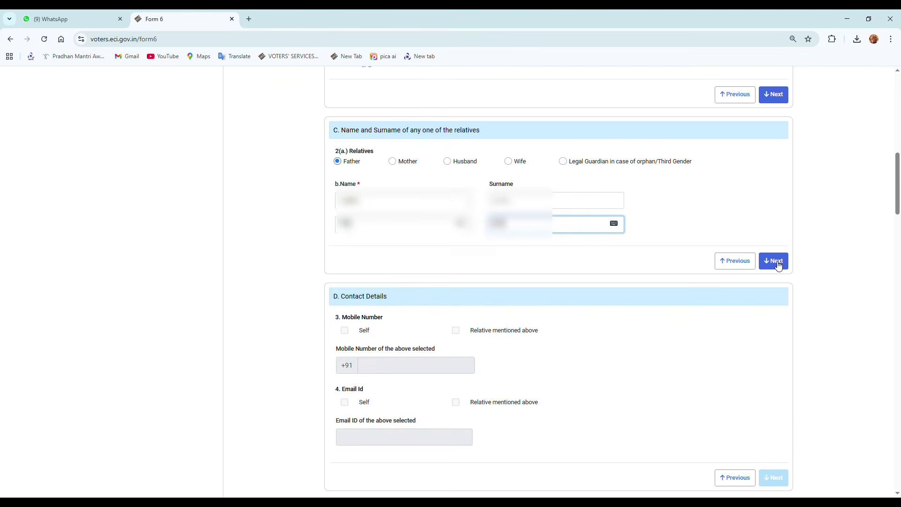
left_click(776, 261)
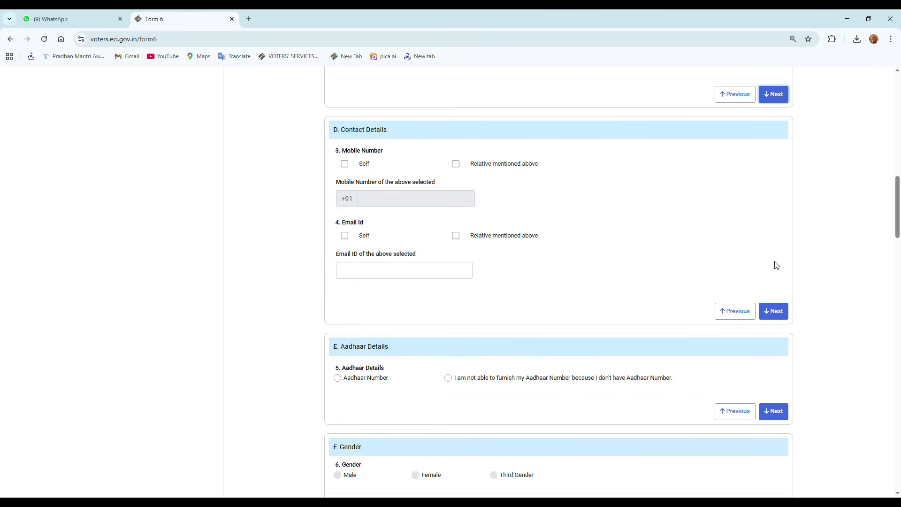
Step: Select Self and enter the applicant's own mobile number
left_click(345, 166)
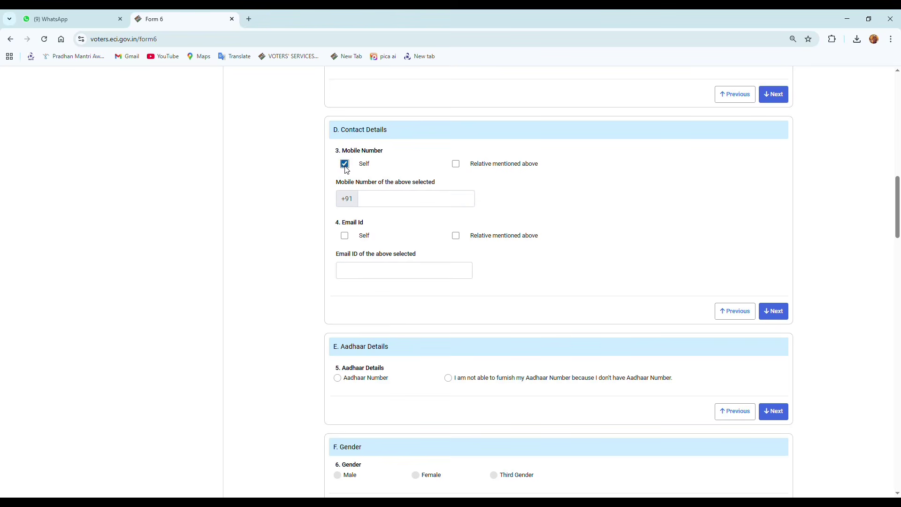
left_click(377, 207)
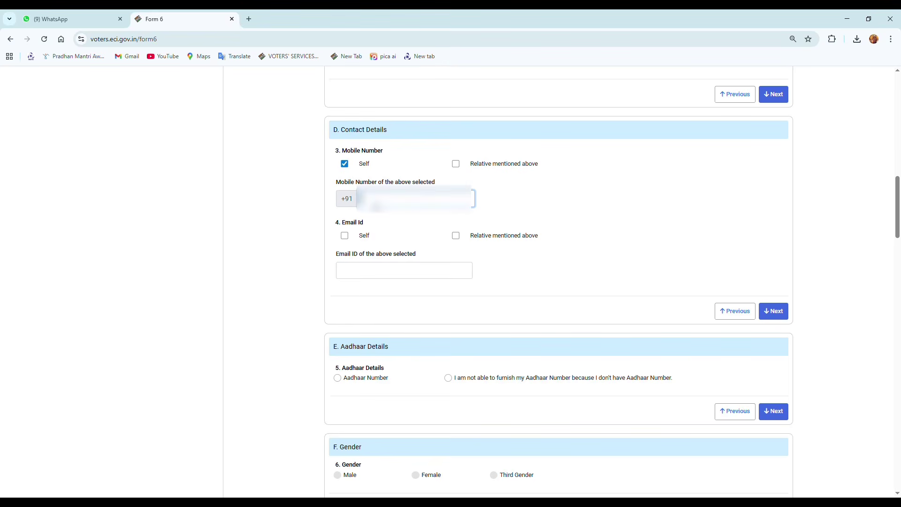
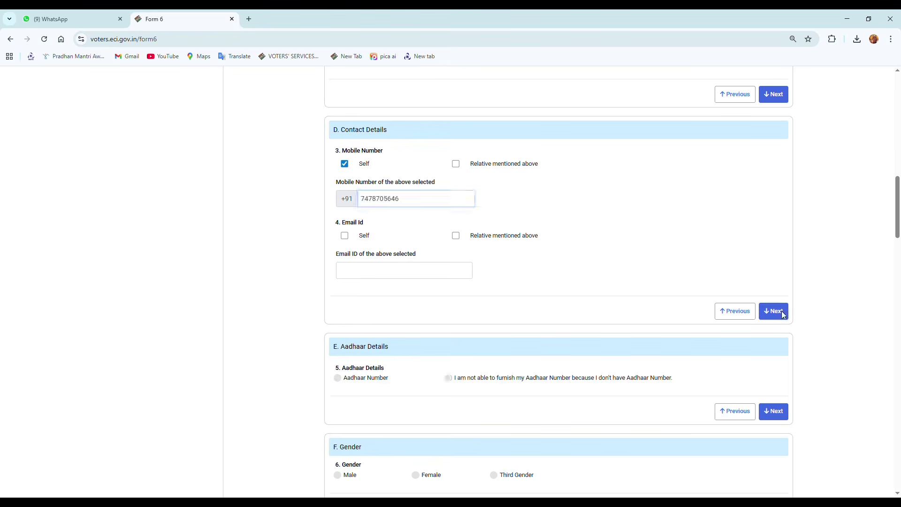
left_click(782, 314)
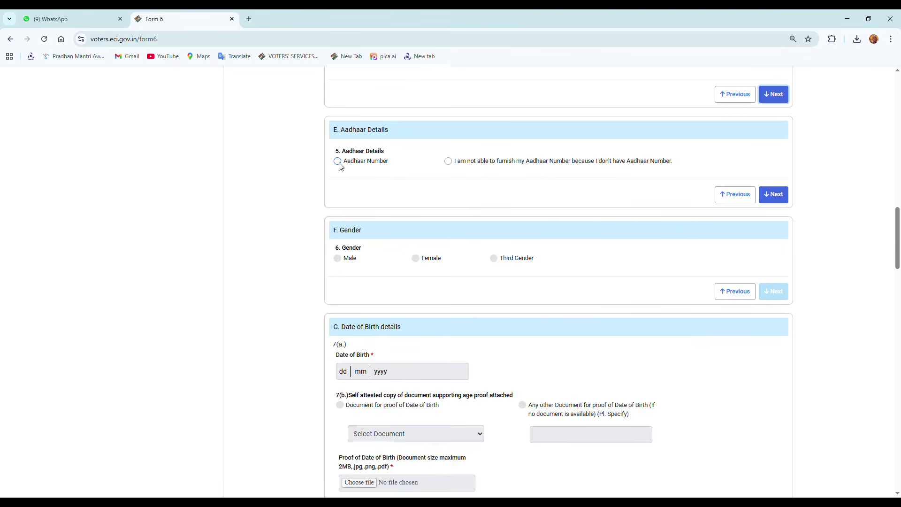
Step: Enter the applicant's Aadhaar number and set the gender to Female
left_click(339, 163)
left_click(369, 202)
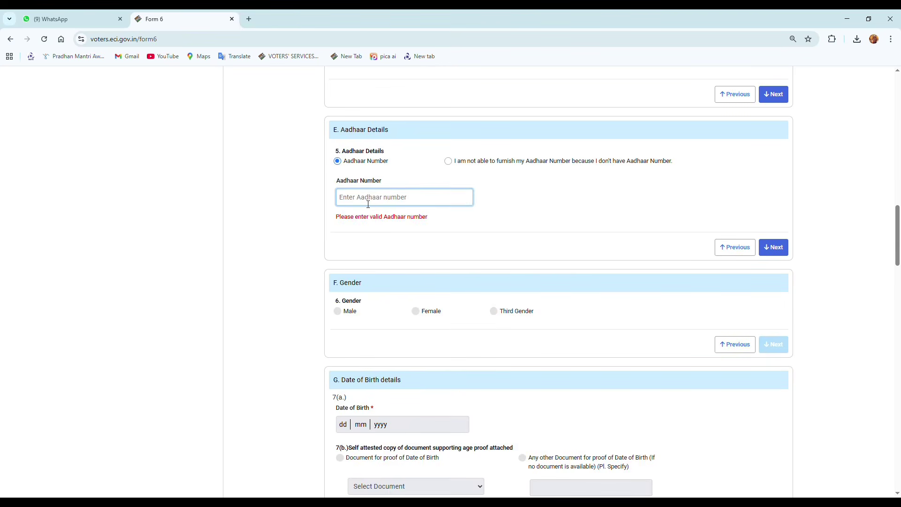
type("************")
left_click(776, 238)
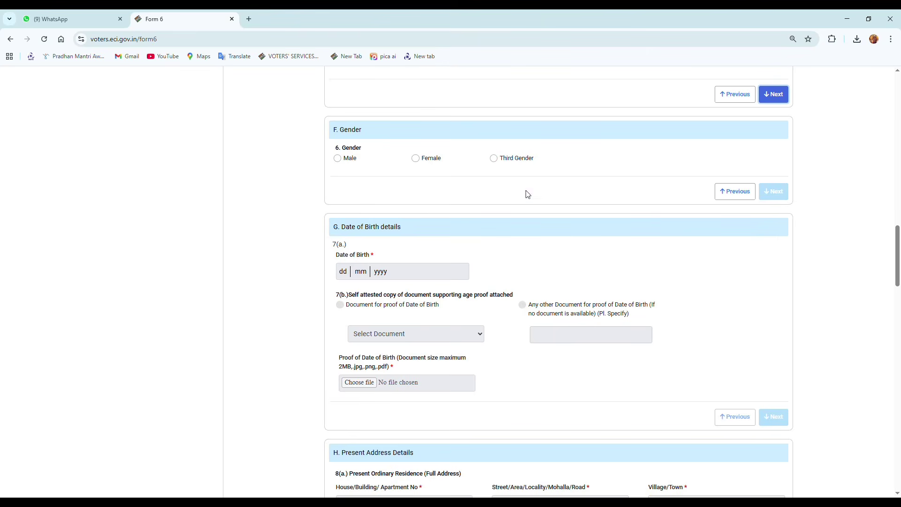
left_click(417, 159)
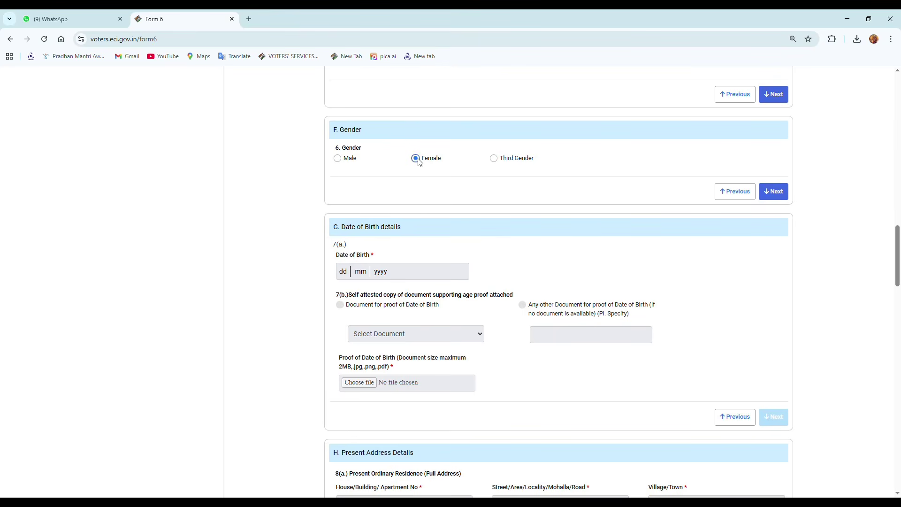
left_click(779, 194)
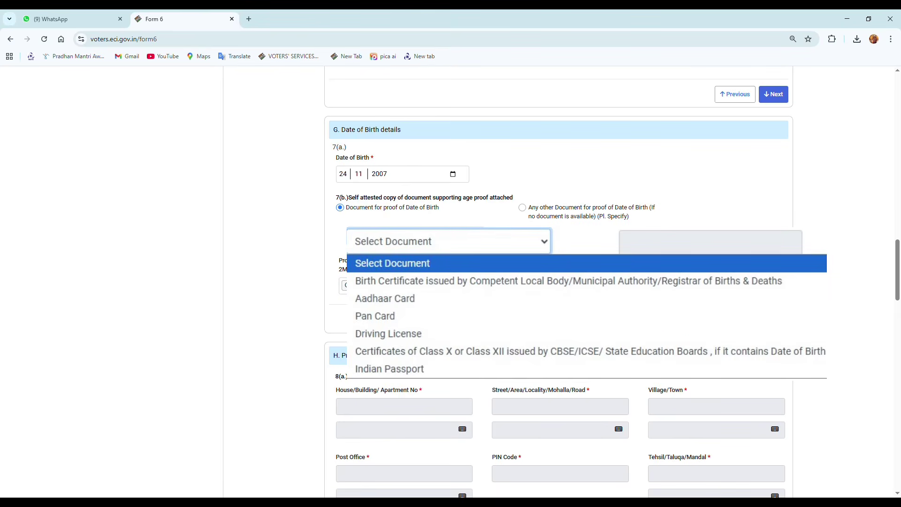
left_click(394, 264)
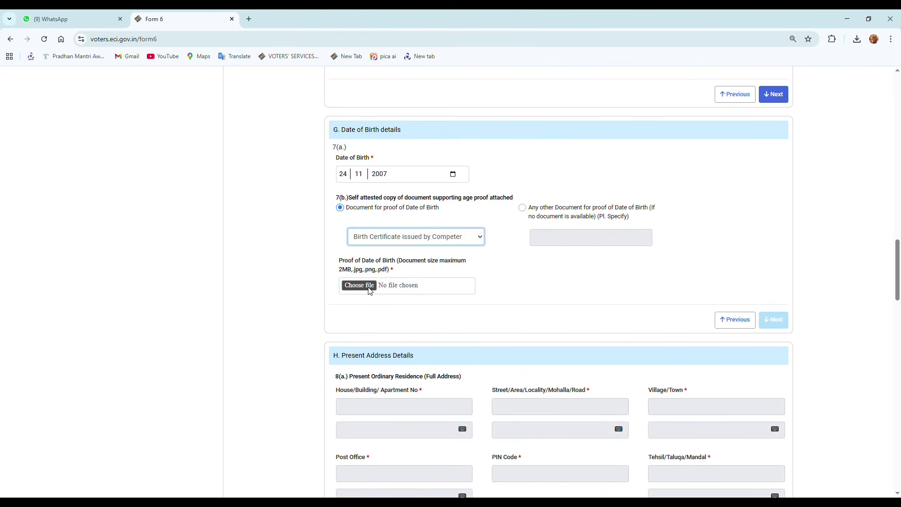
left_click(360, 286)
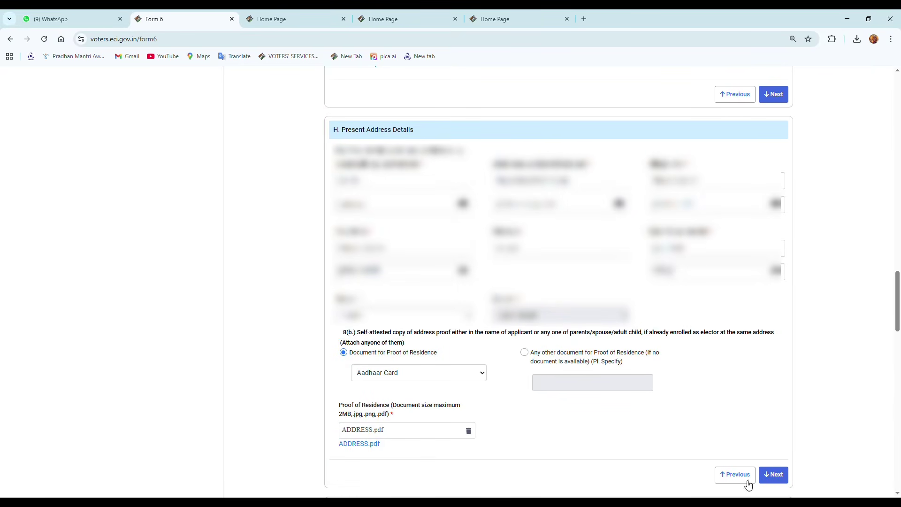
Step: Skip the disability section and enter a family member's name in section J
left_click(775, 475)
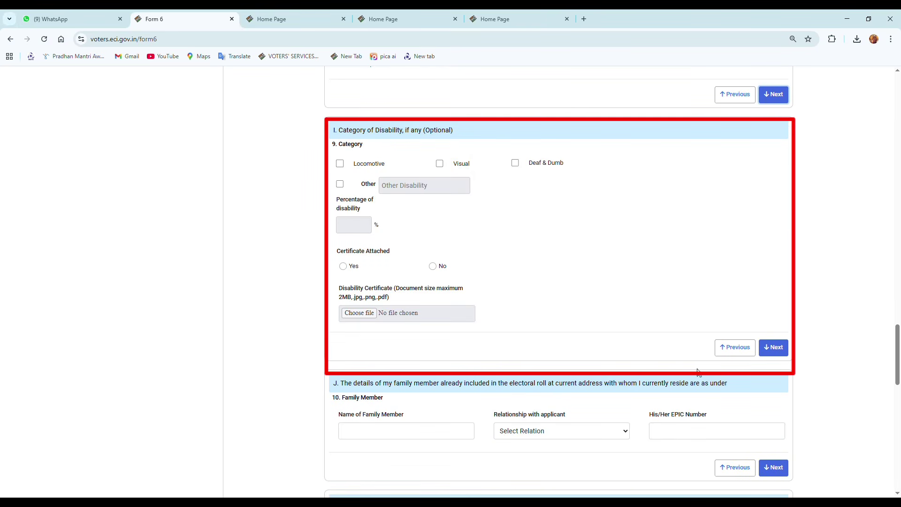
left_click(773, 348)
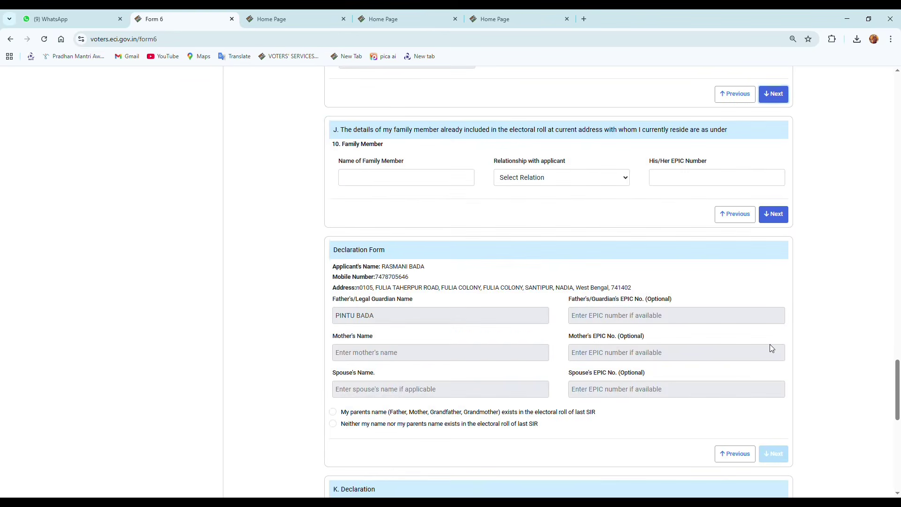
left_click(396, 183)
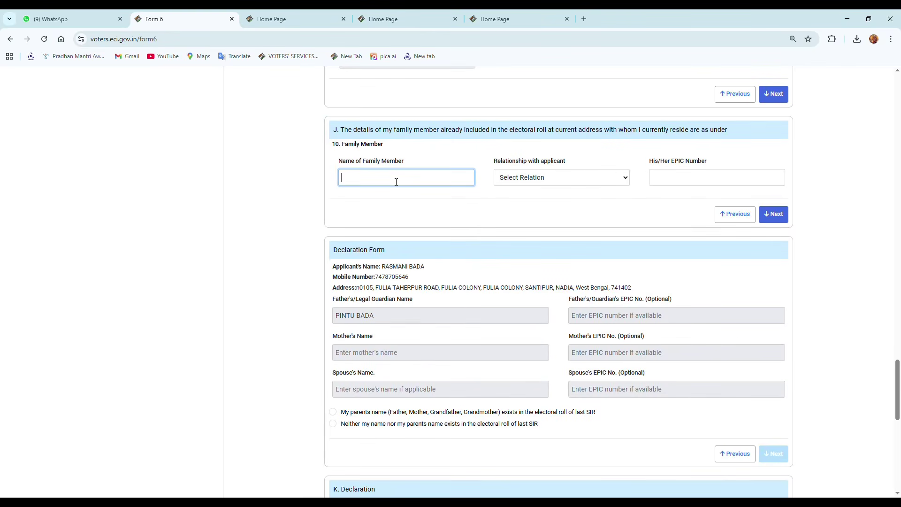
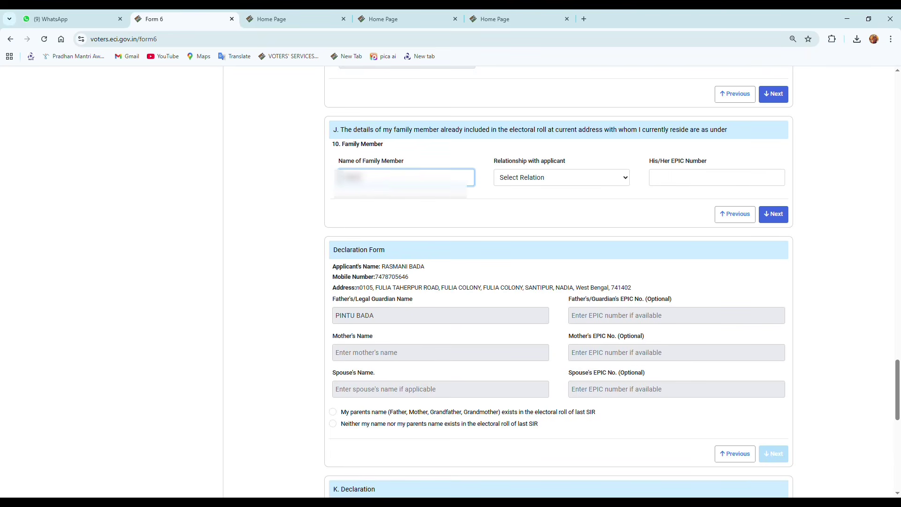
key("Tab")
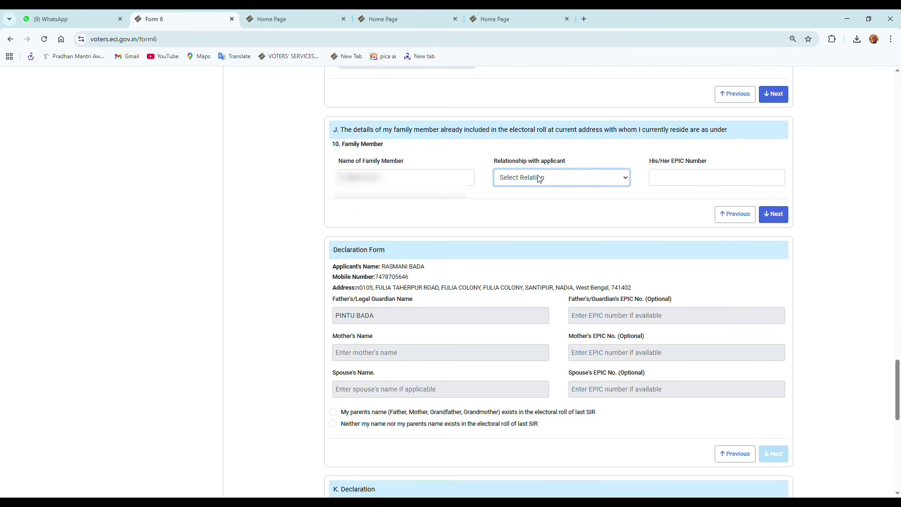
key("super+shift+s")
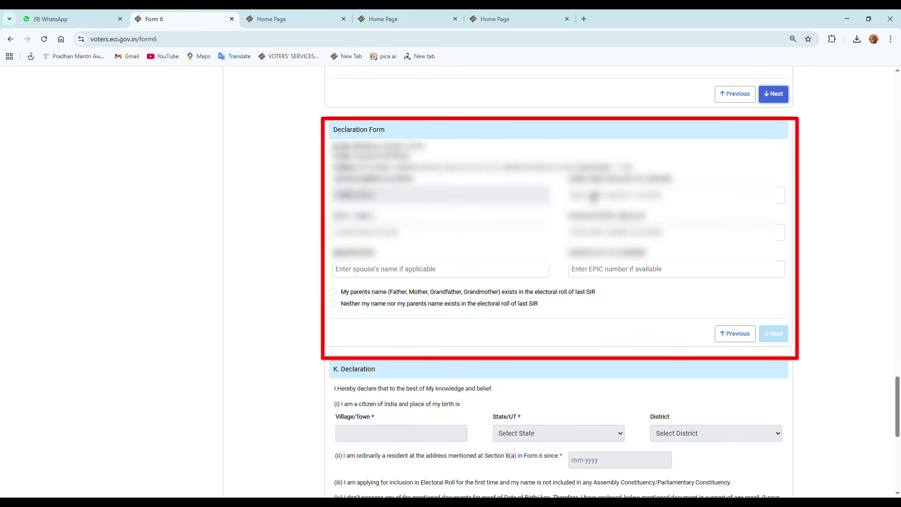
Step: Enter the father's EPIC number, the mother's name and the mother's EPIC number
left_click(593, 197)
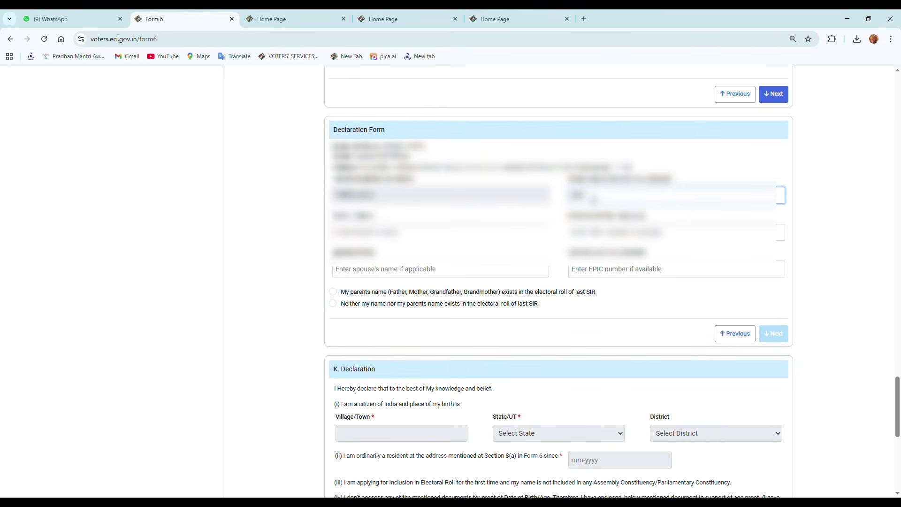
left_click(418, 236)
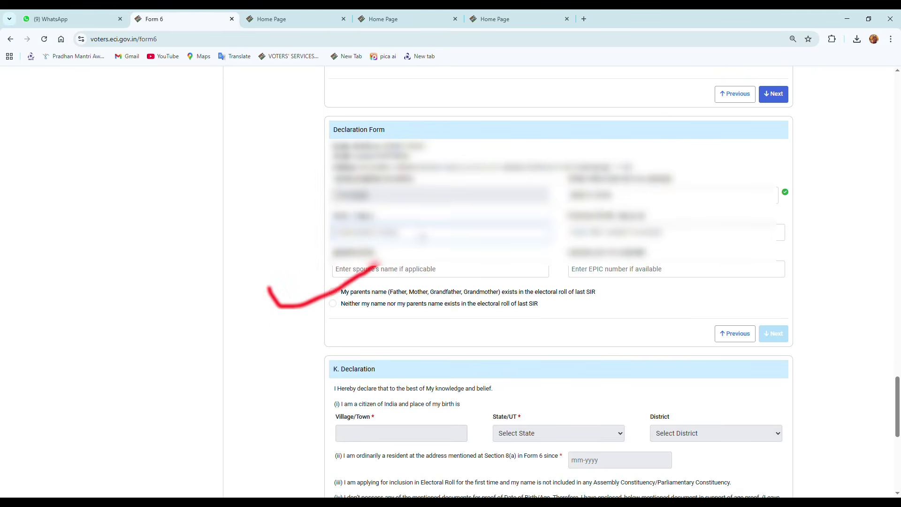
type("LAXM")
key("BackSpace")
type("HMI")
key("Tab")
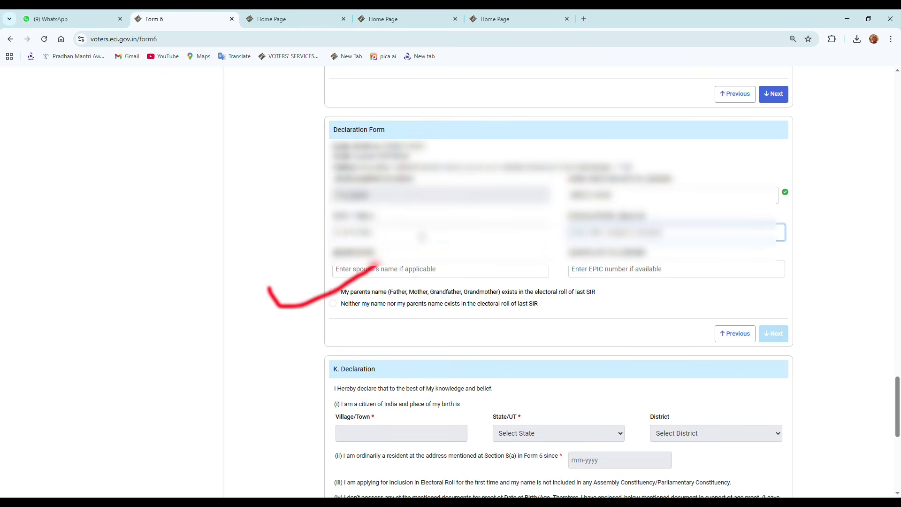
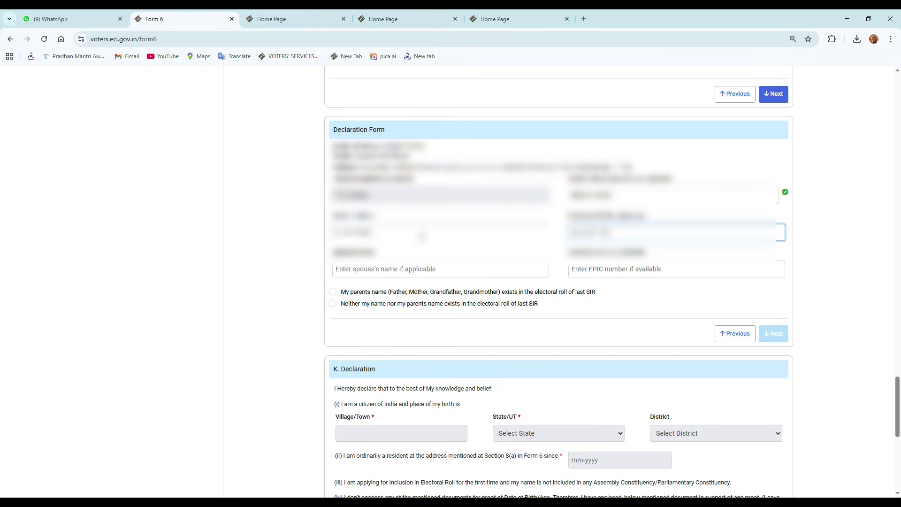
key("Tab")
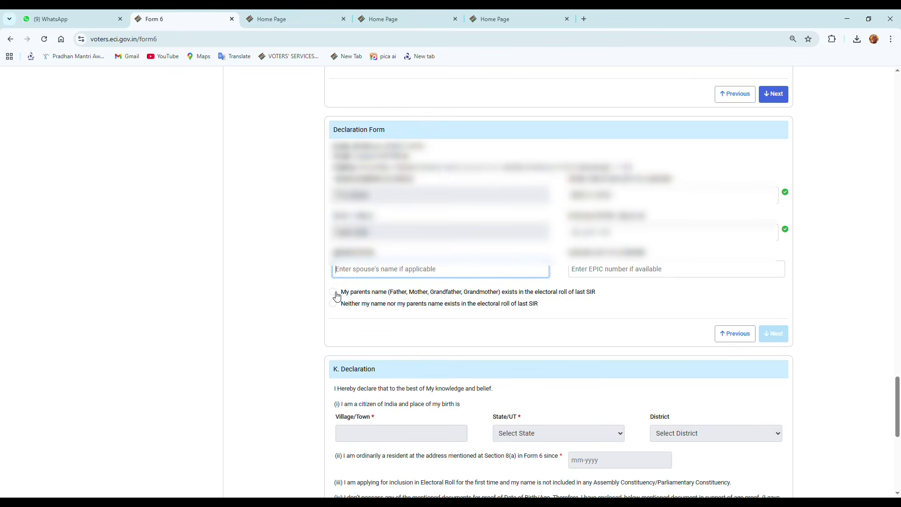
Step: Declare the parents are in the last SIR roll and search S25-WEST BENGAL, 78-SHANTIPUR
left_click(333, 292)
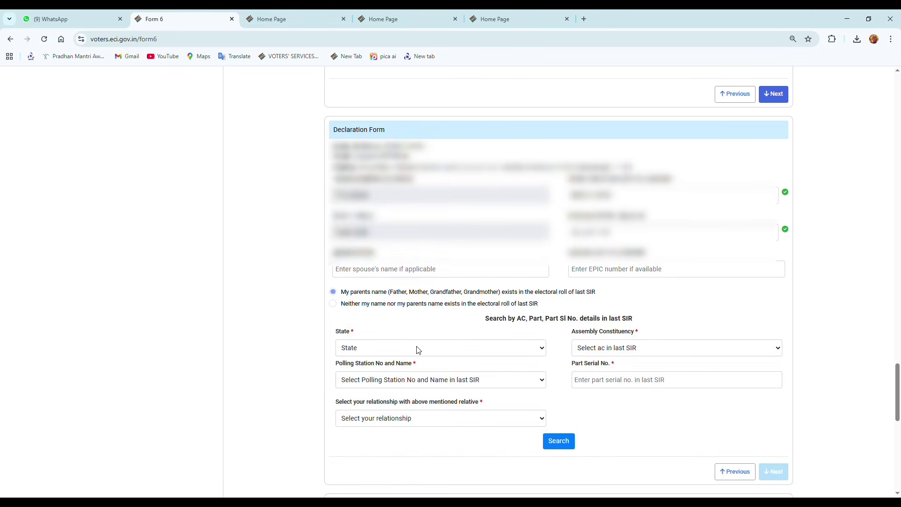
left_click(607, 347)
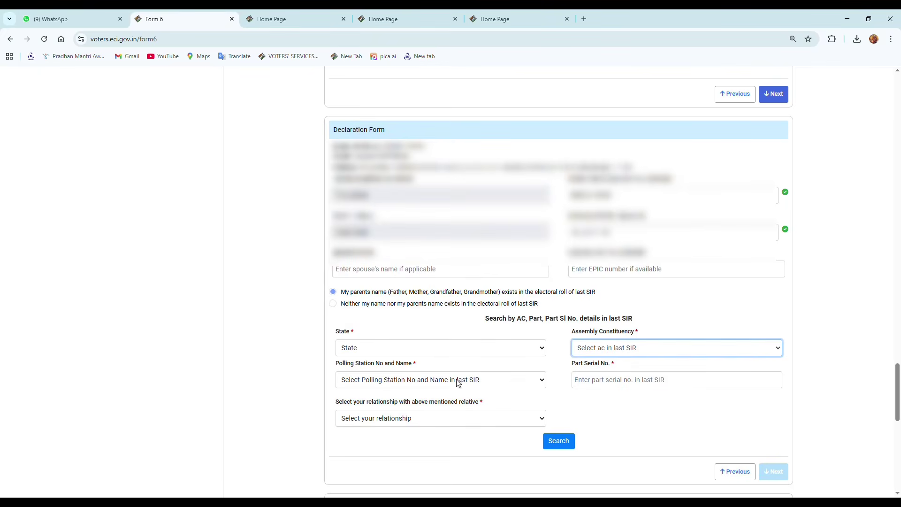
left_click(403, 380)
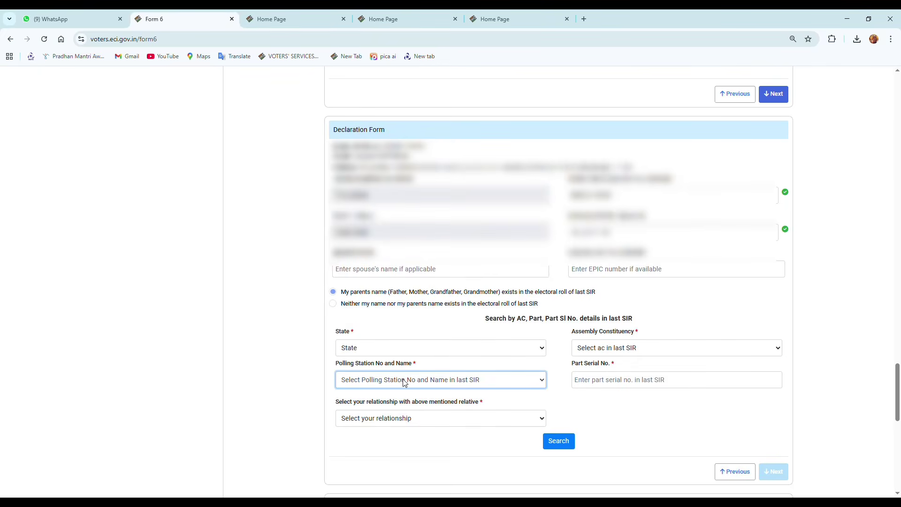
left_click(397, 348)
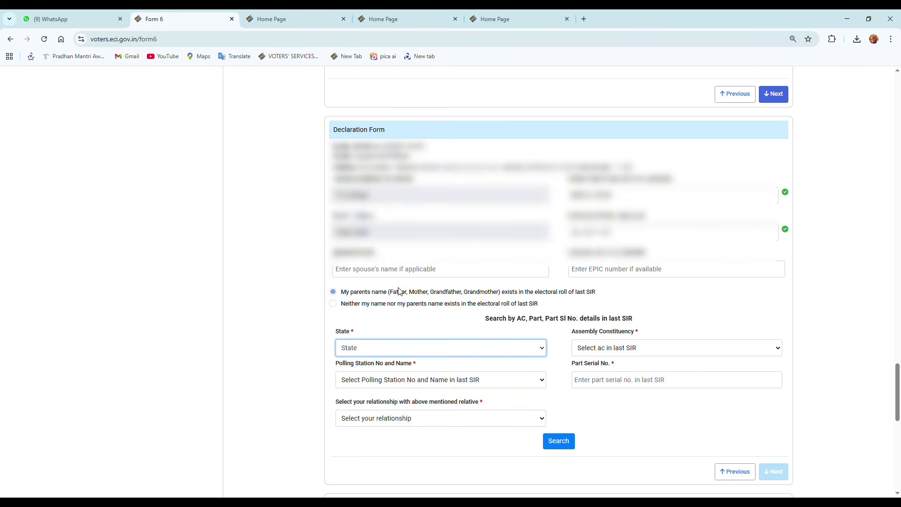
left_click(385, 333)
left_click(627, 348)
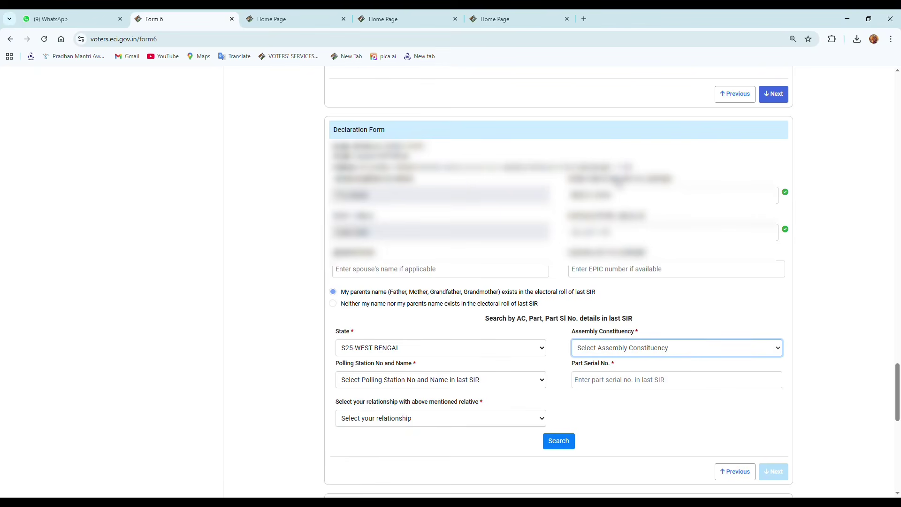
left_click(619, 181)
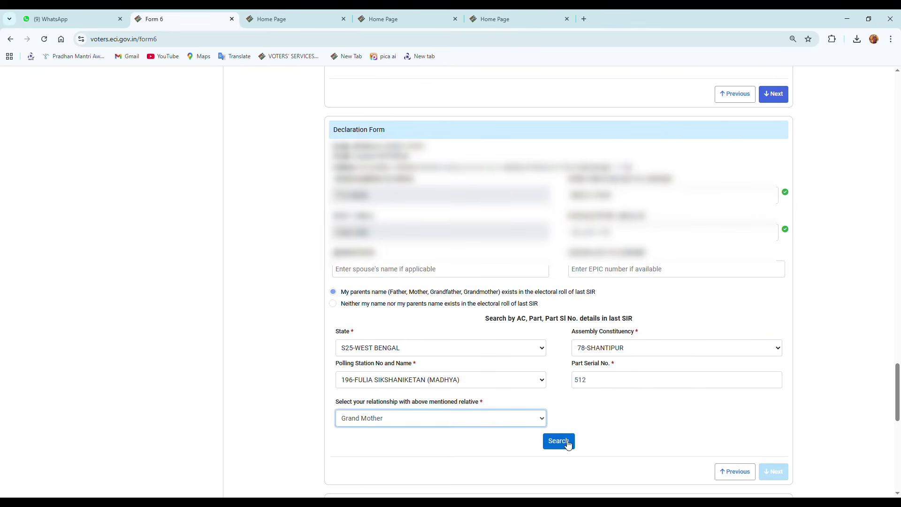
left_click(559, 441)
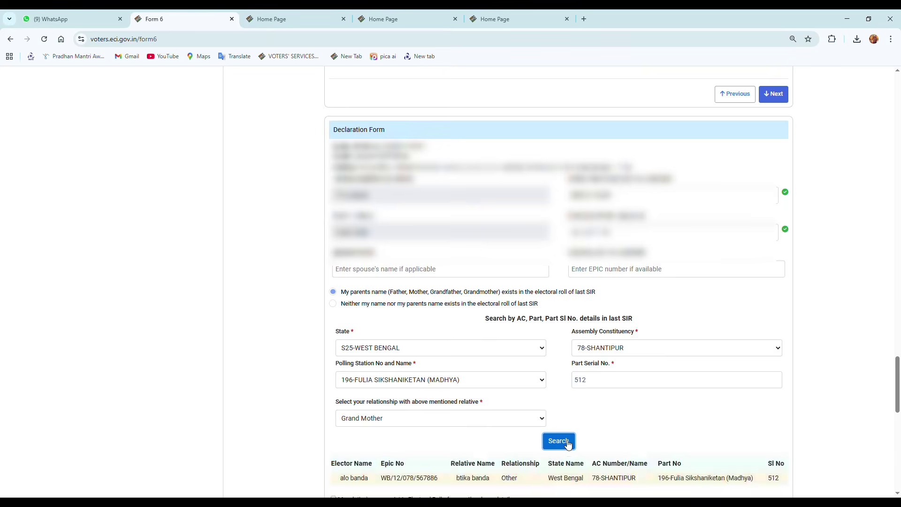
scroll(568, 440, "down", 4)
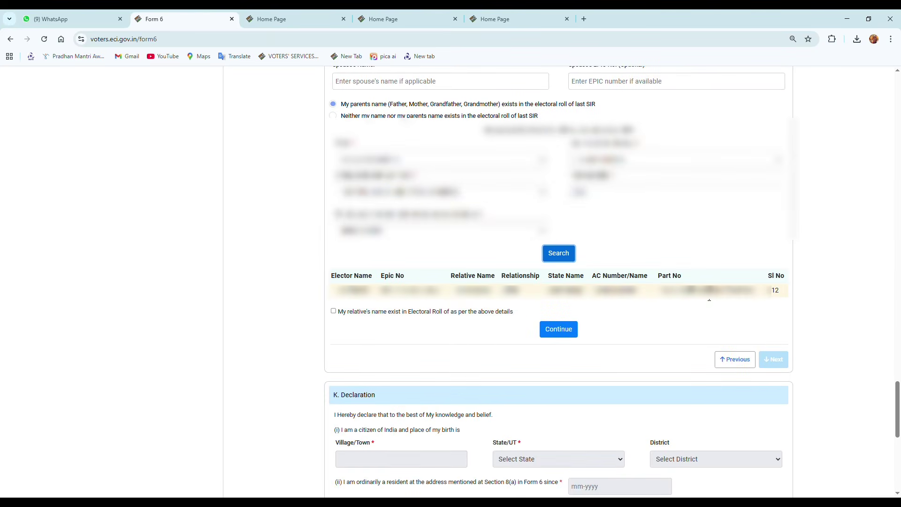
left_click(334, 311)
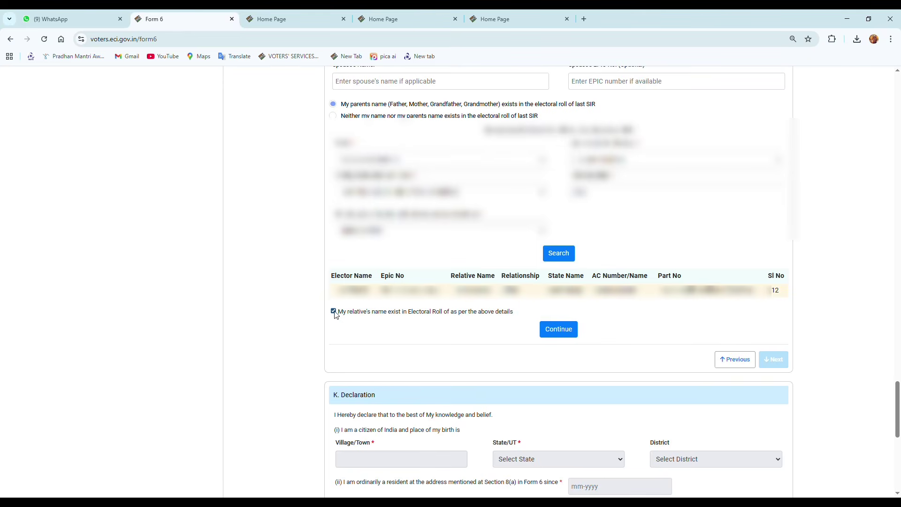
left_click(570, 331)
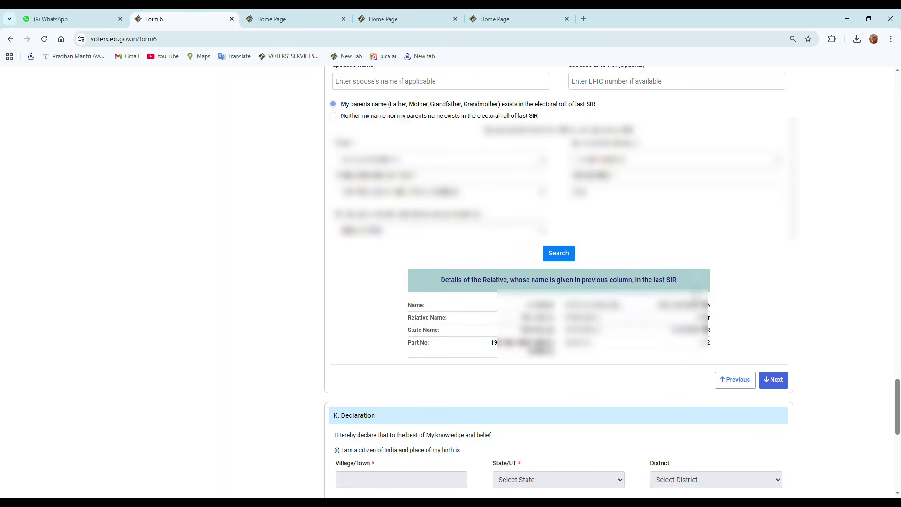
Step: Fill in the birthplace village/town, state and district in the Declaration
left_click(779, 379)
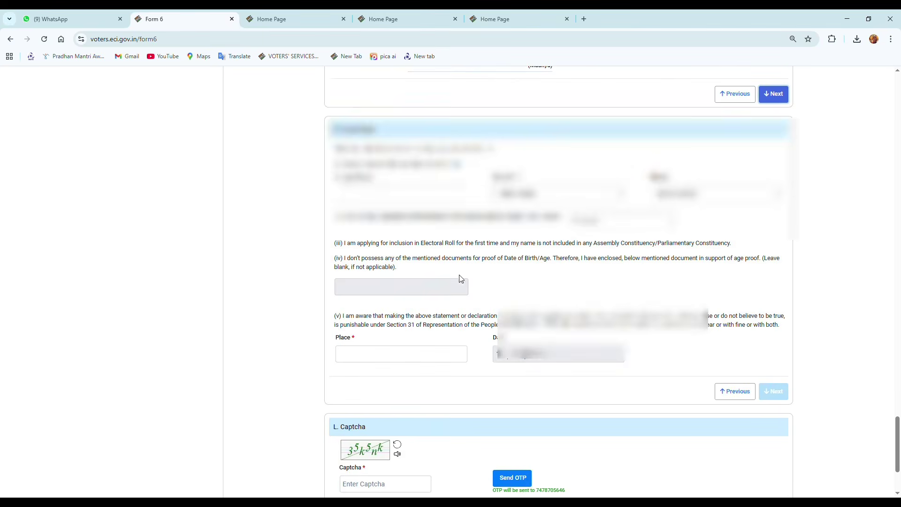
left_click(413, 191)
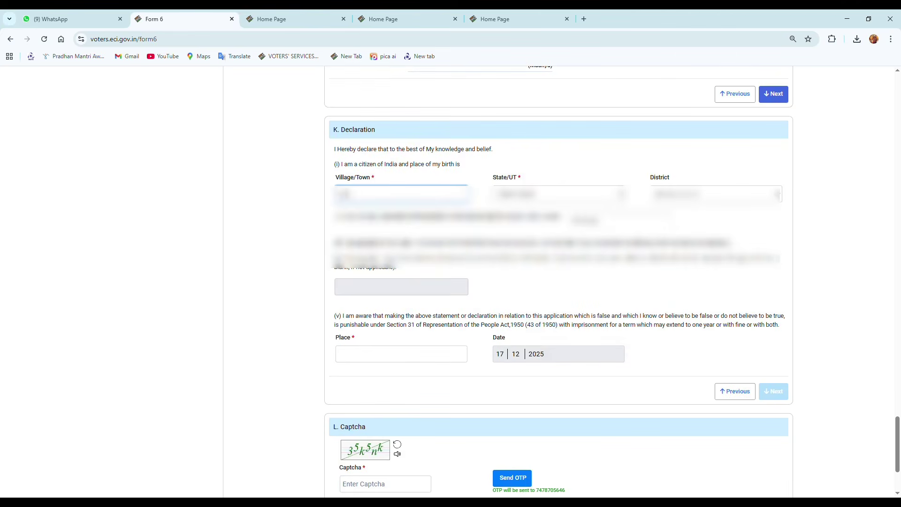
type("...")
left_click(547, 197)
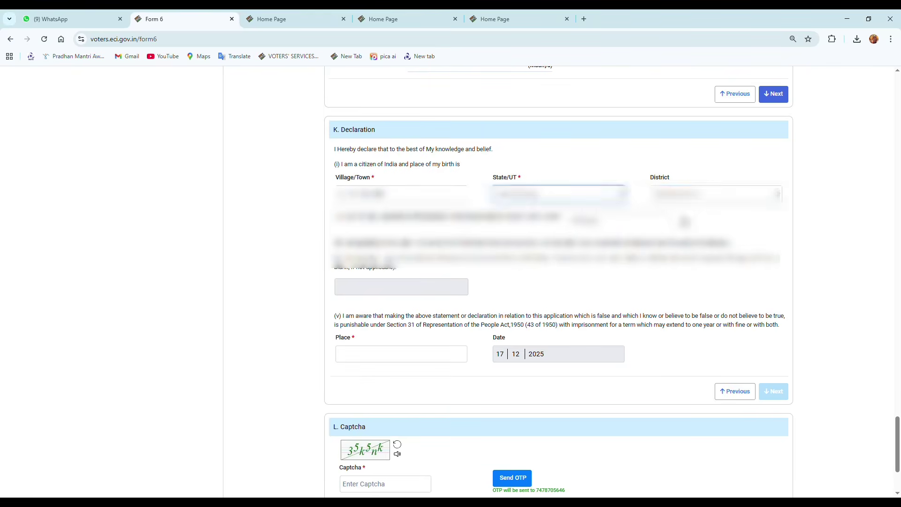
left_click(698, 195)
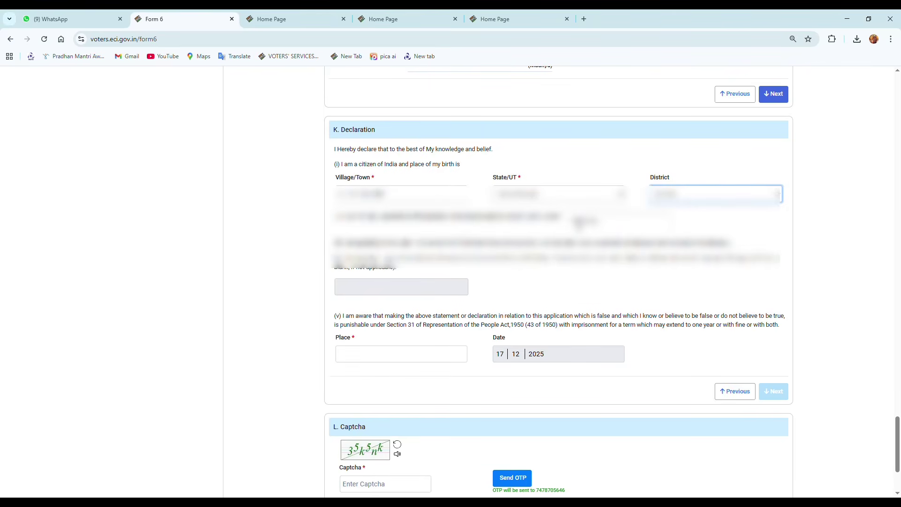
Step: Set residence since November 2007 and the declaration place to FULIA
left_click(578, 222)
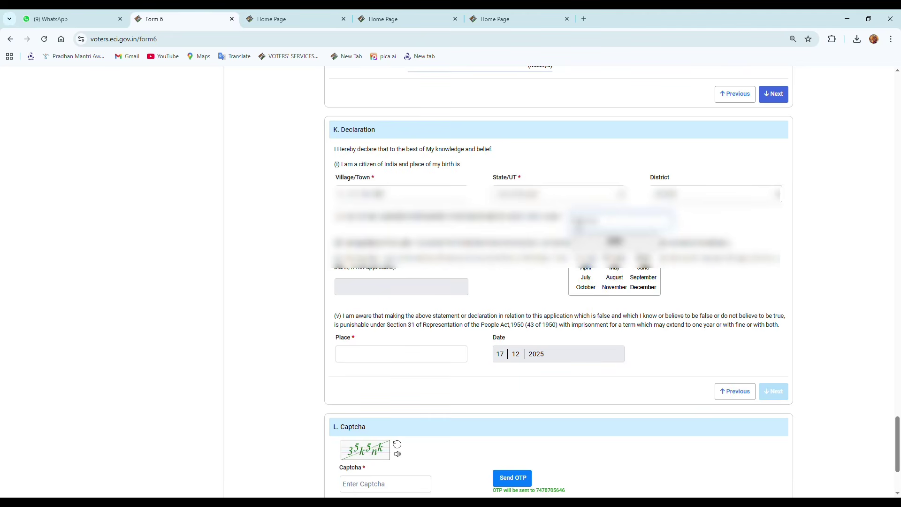
type("11/2007")
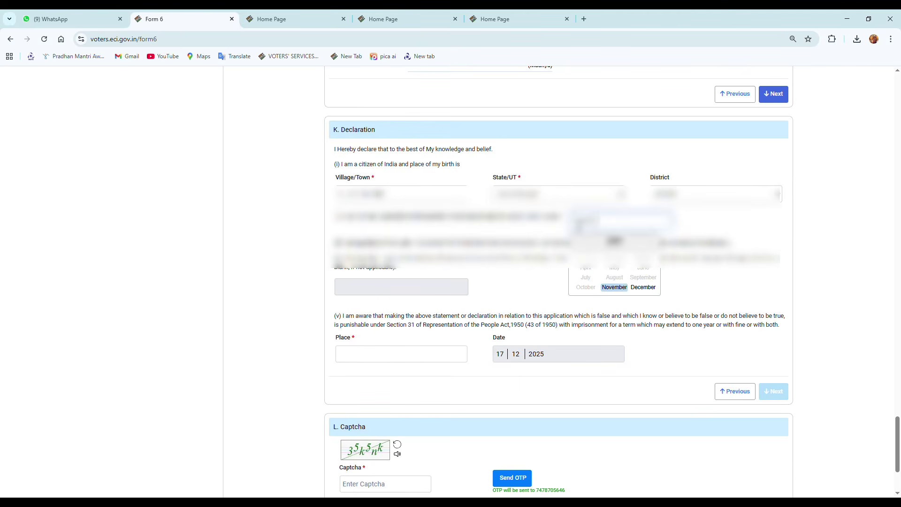
left_click(615, 288)
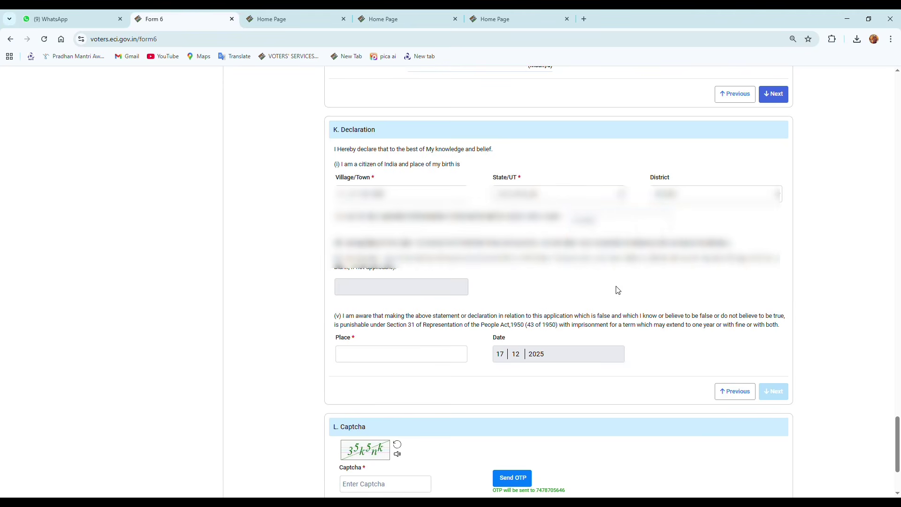
left_click(397, 360)
type("FULIA")
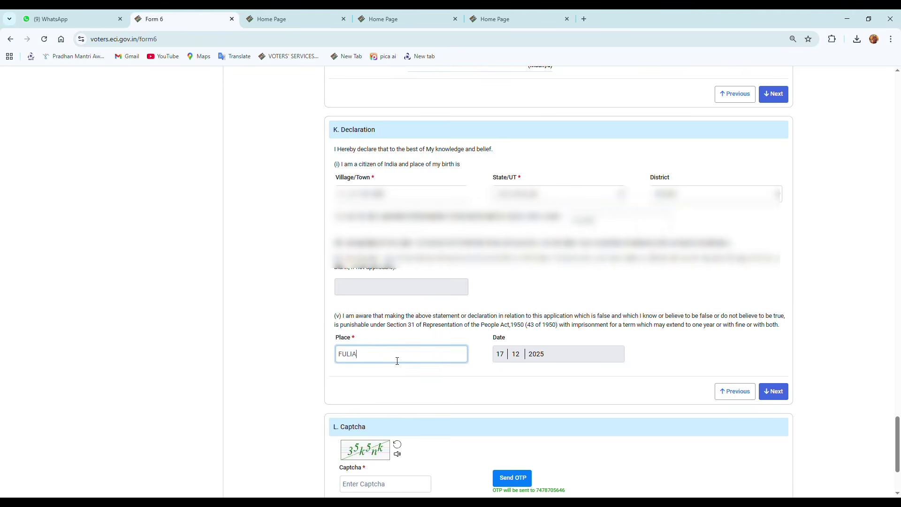
left_click(775, 392)
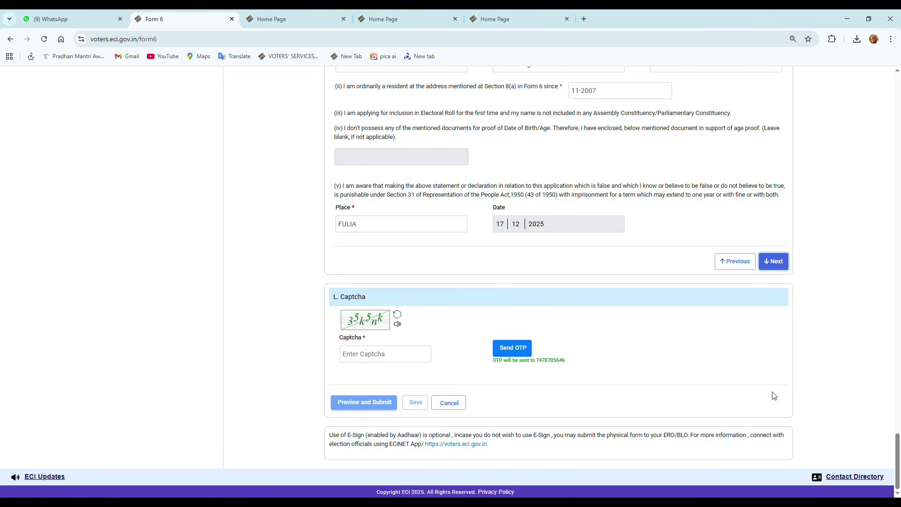
Step: Enter the captcha text and scroll through the Form 6 preview
left_click(400, 360)
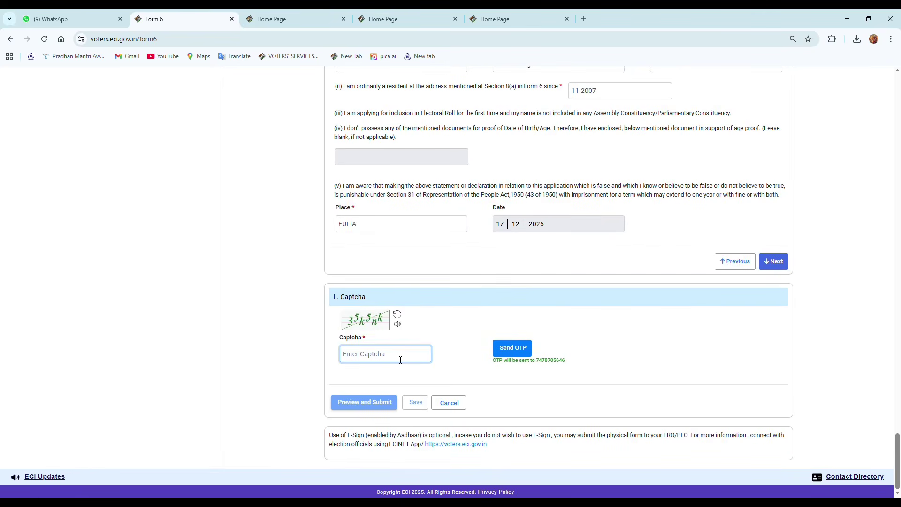
type("35")
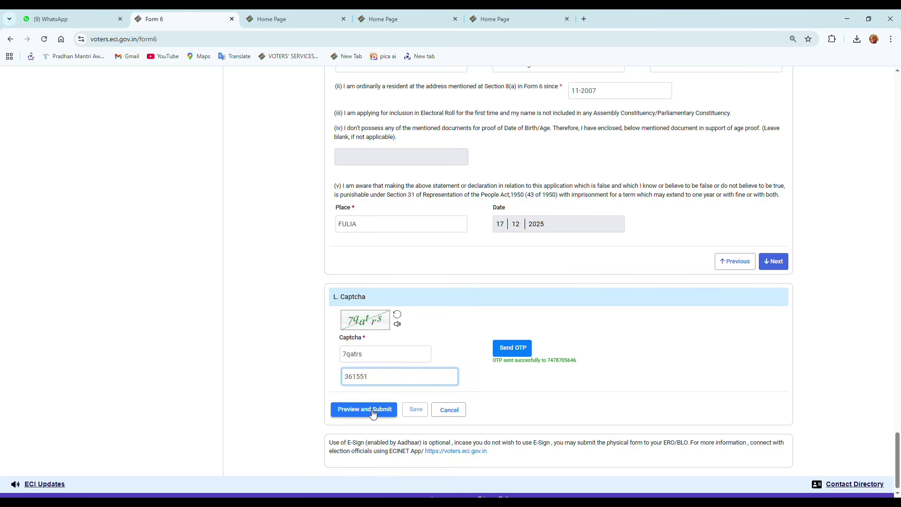
left_click(373, 409)
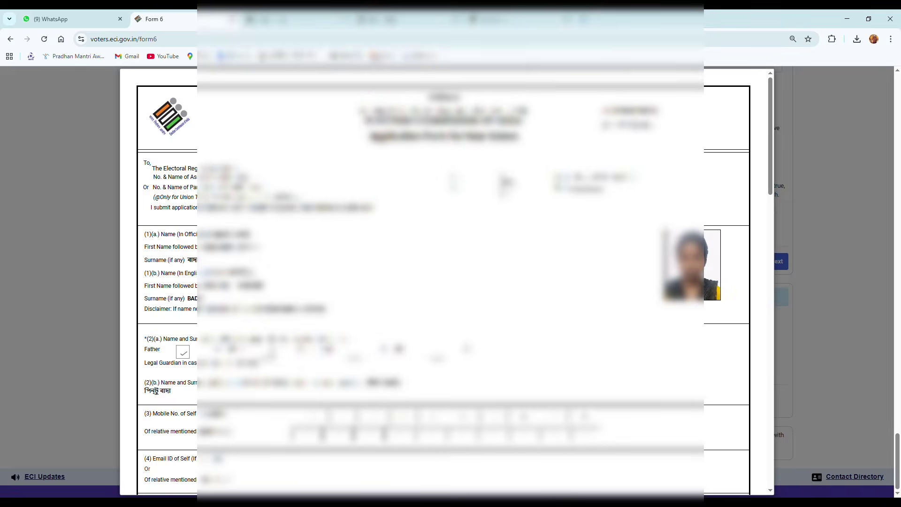
scroll(453, 345, "down", 3)
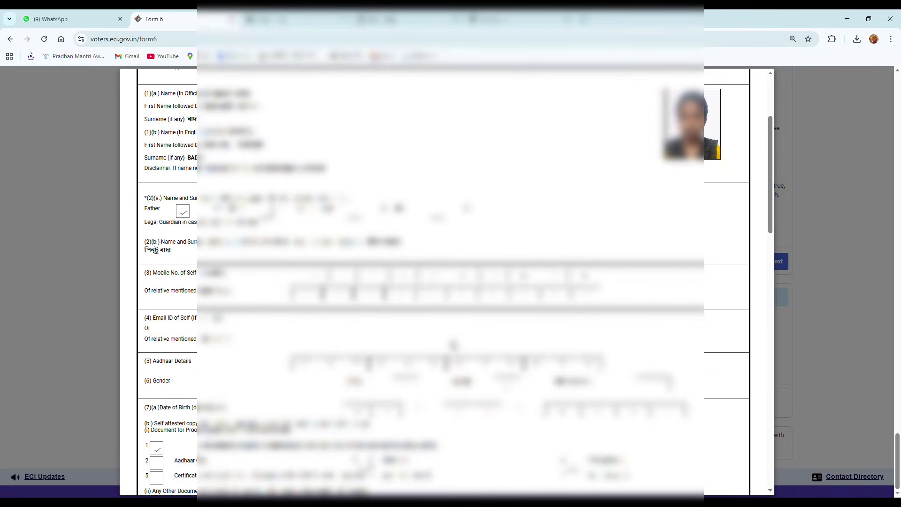
scroll(452, 345, "down", 6)
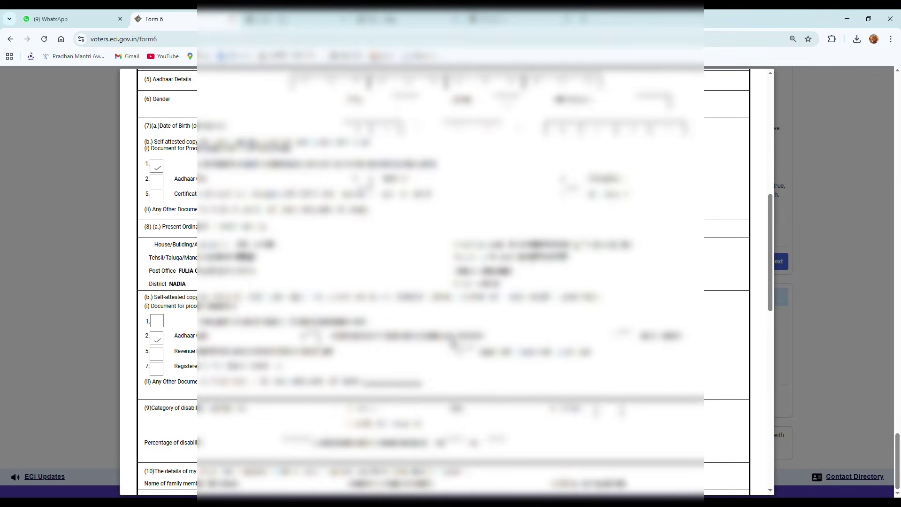
scroll(716, 449, "down", 8)
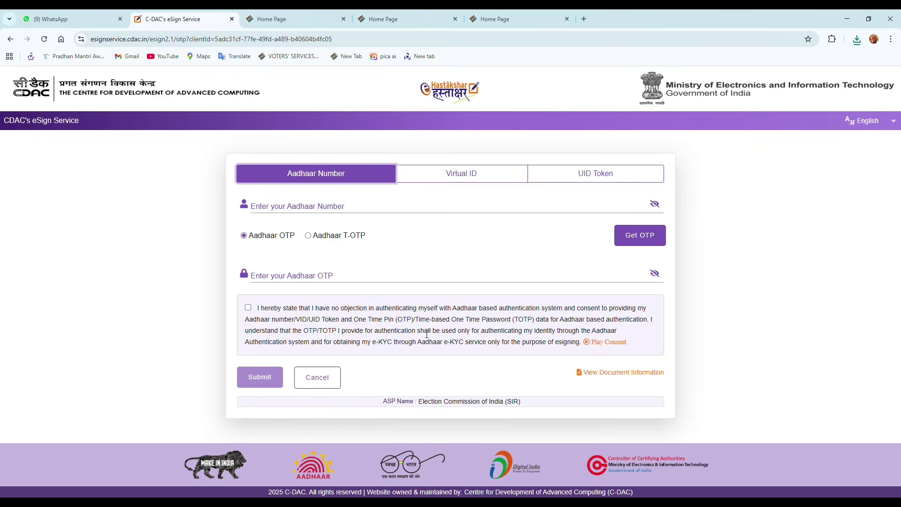
Step: Enter the Aadhaar number, request the eSign OTP and submit the received code
left_click(396, 211)
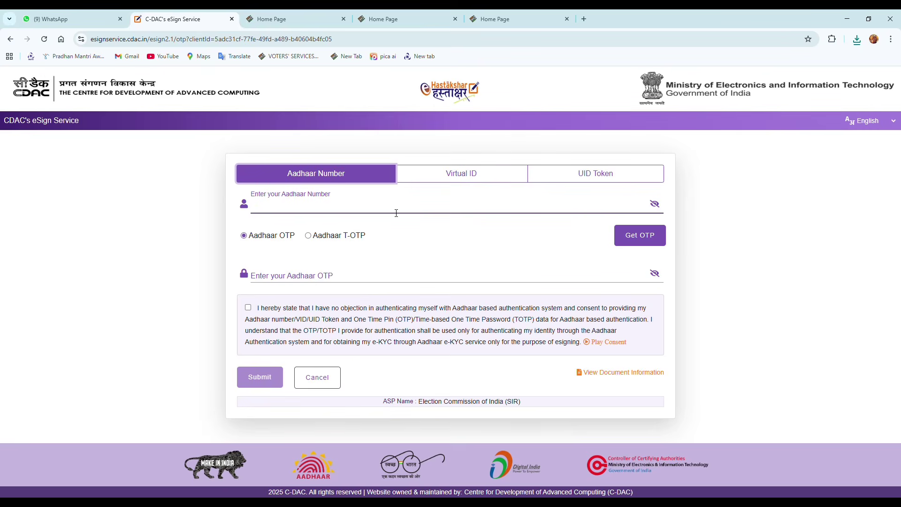
type("••••••••••••")
left_click(642, 237)
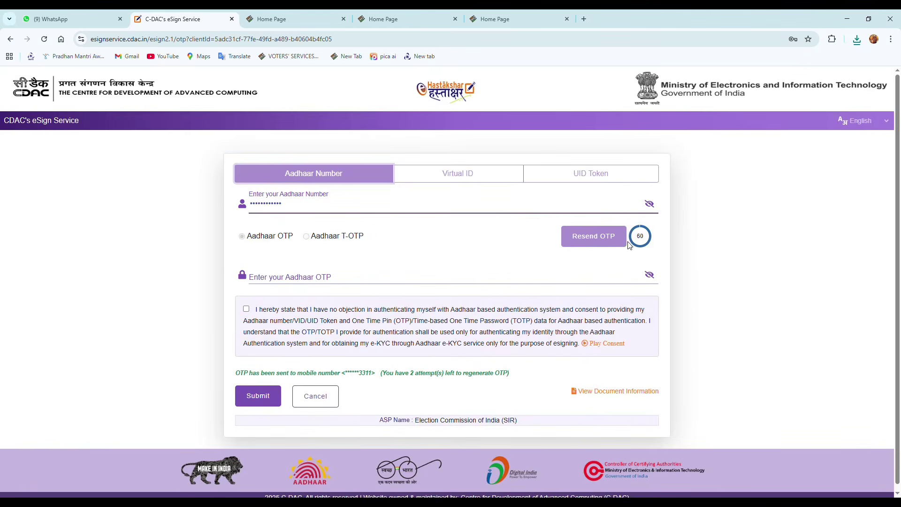
left_click(390, 280)
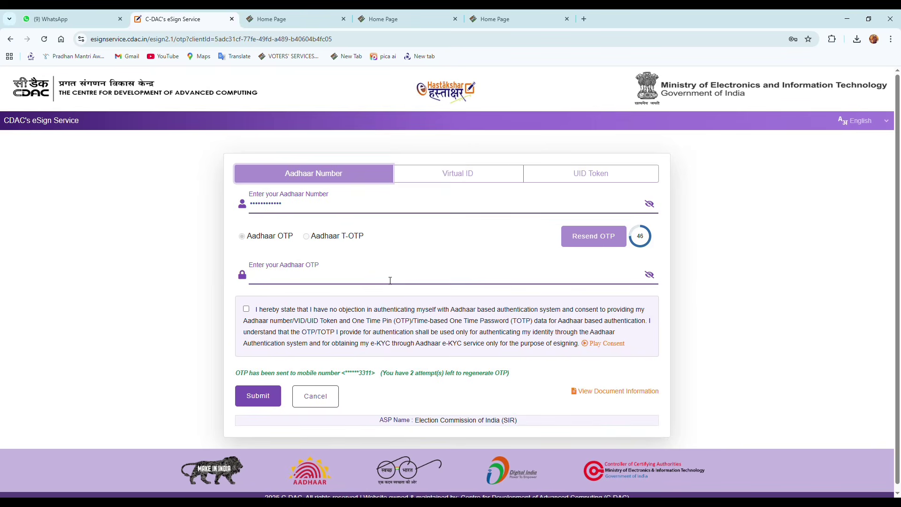
type("••••••")
left_click(268, 399)
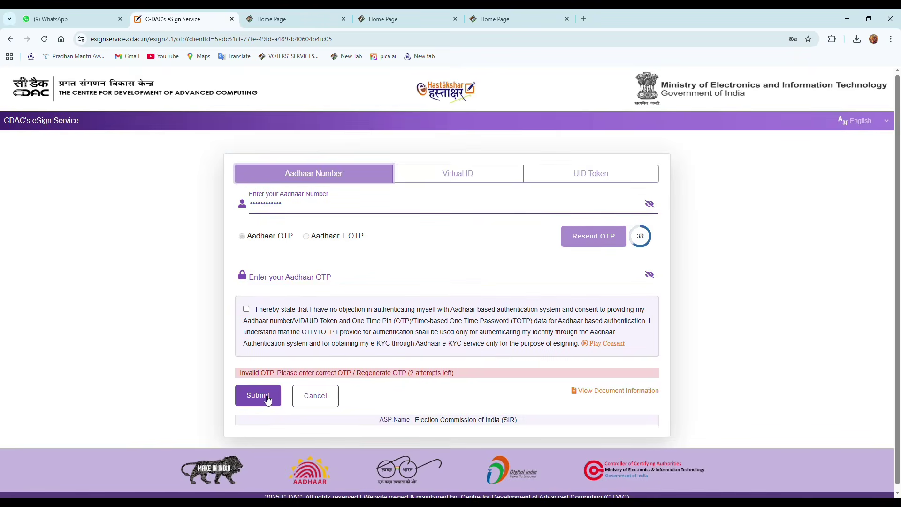